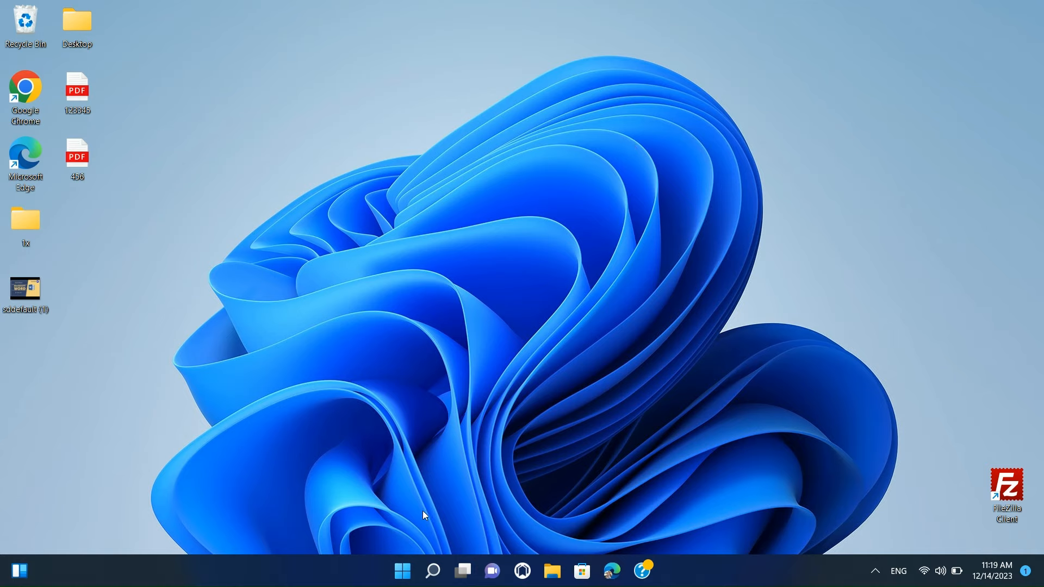
Open the recent Word document Letter, dismiss the update notice and place the cursor in the Last_Name field
click(402, 570)
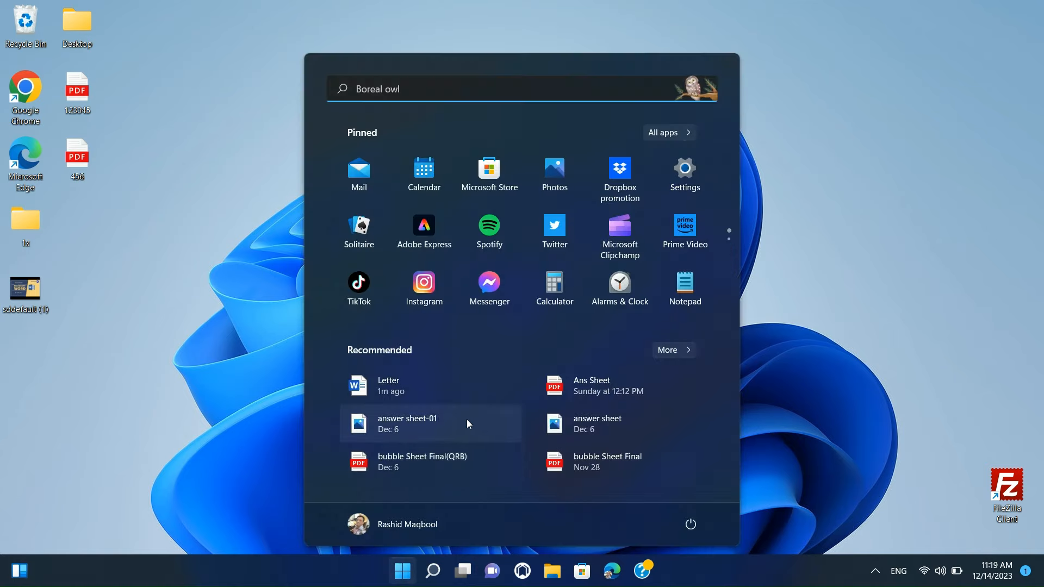
click(418, 385)
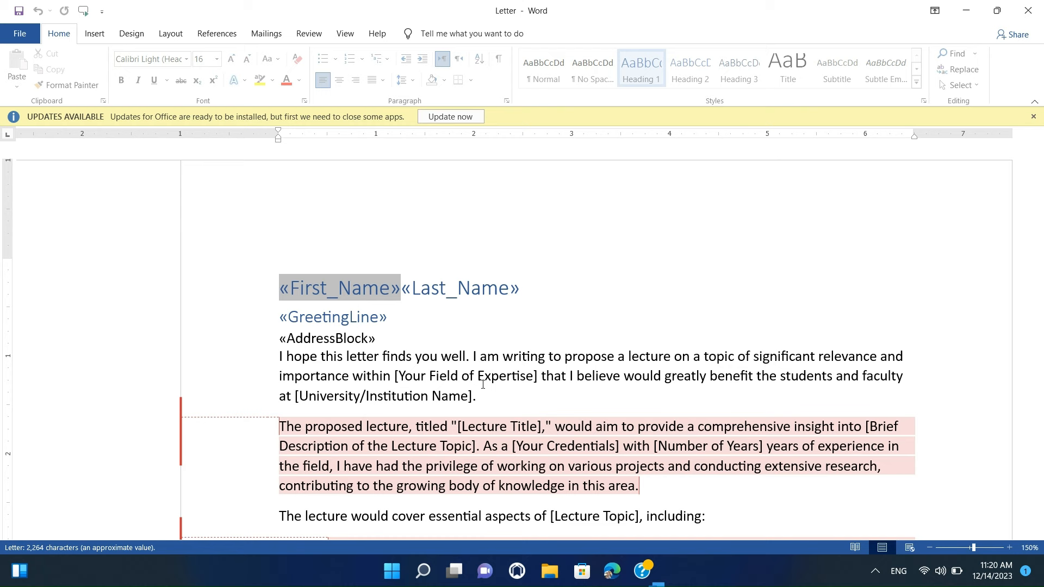
click(1032, 117)
click(440, 269)
Examine the Accept and Reject options for tracked changes and move through the marked items in the letter
click(309, 34)
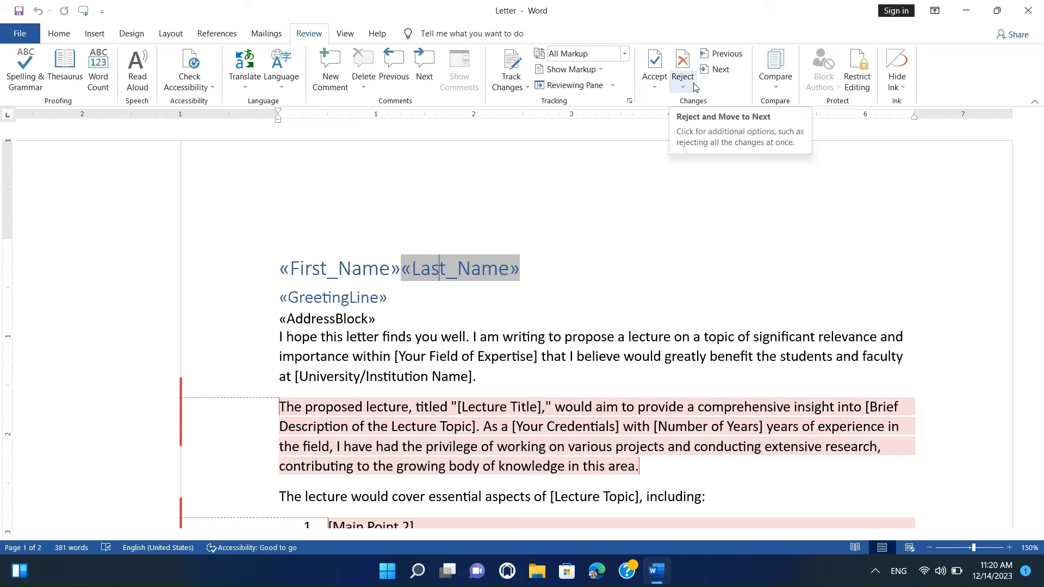
click(655, 84)
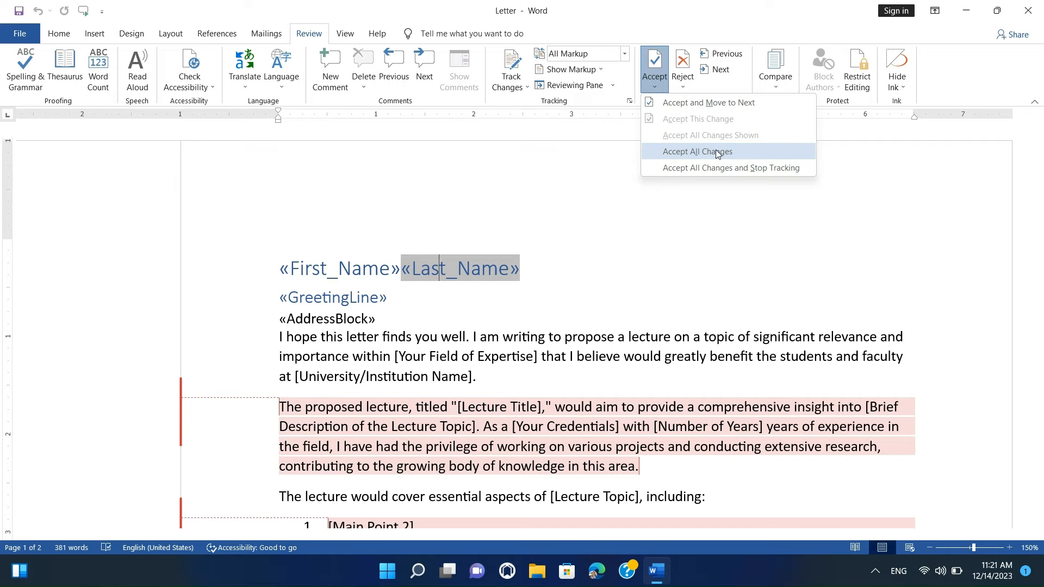
click(683, 79)
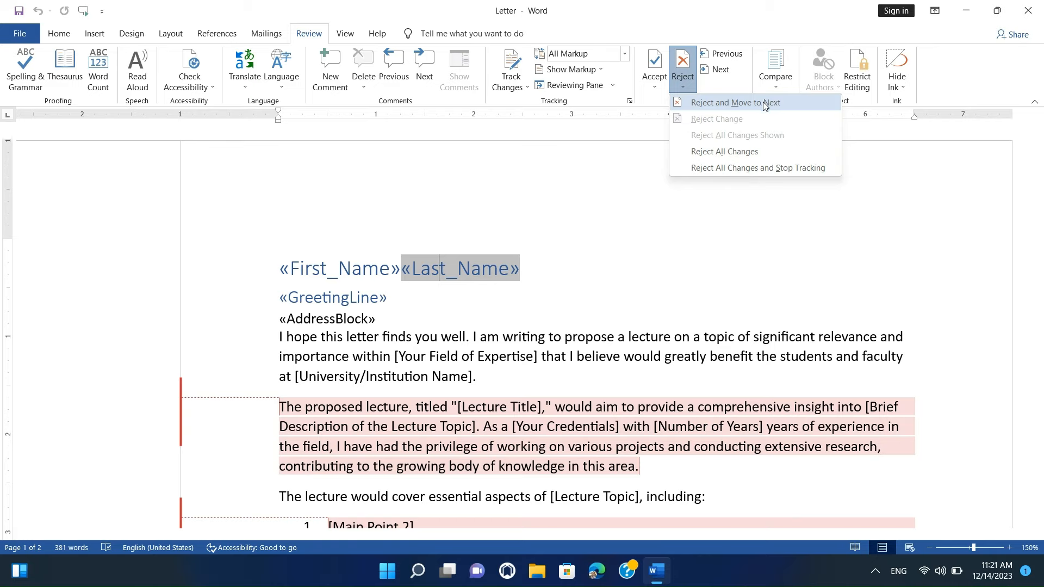
click(655, 86)
click(686, 85)
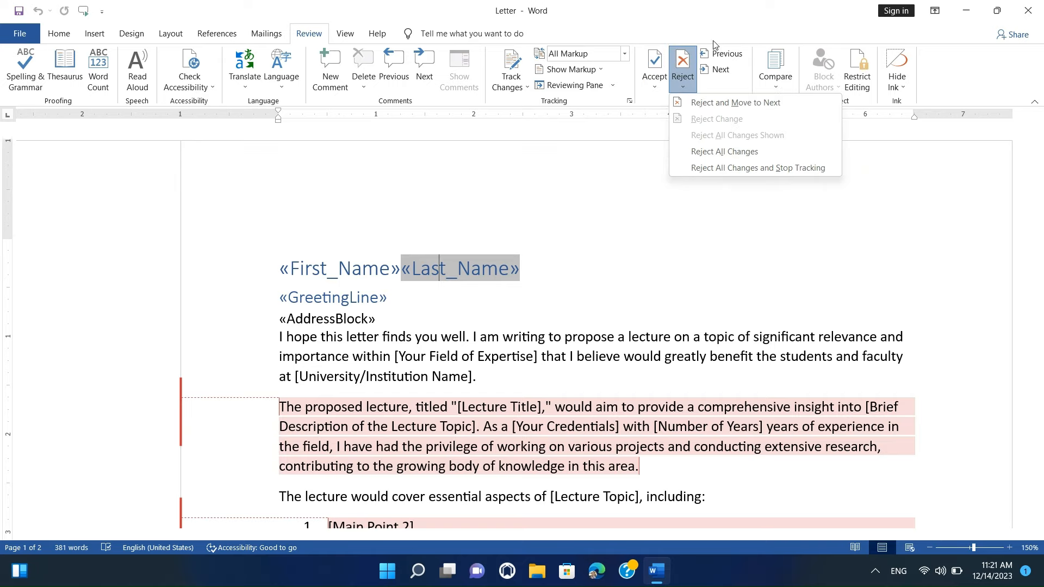
click(719, 69)
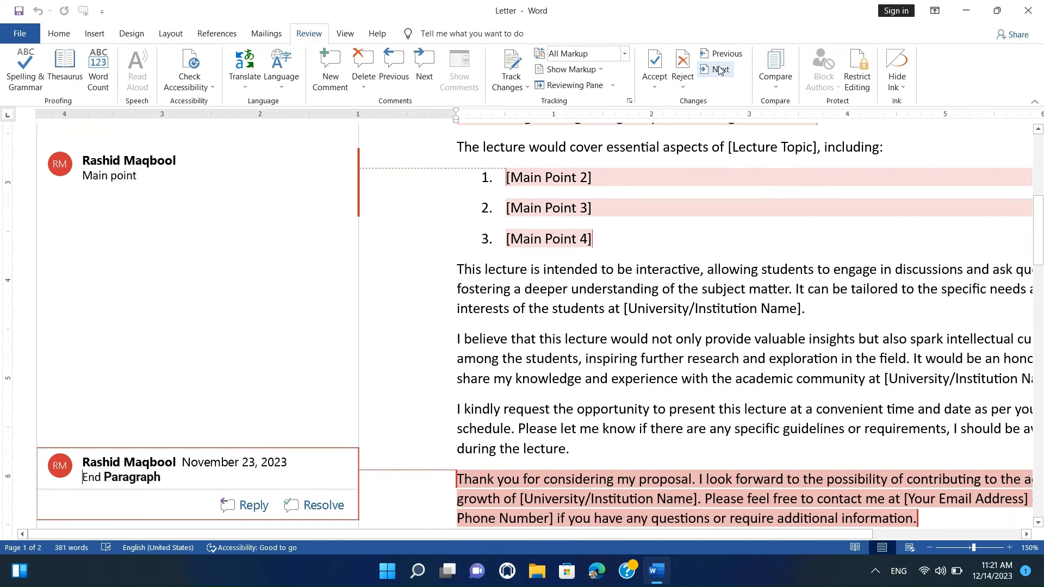
click(719, 69)
click(720, 69)
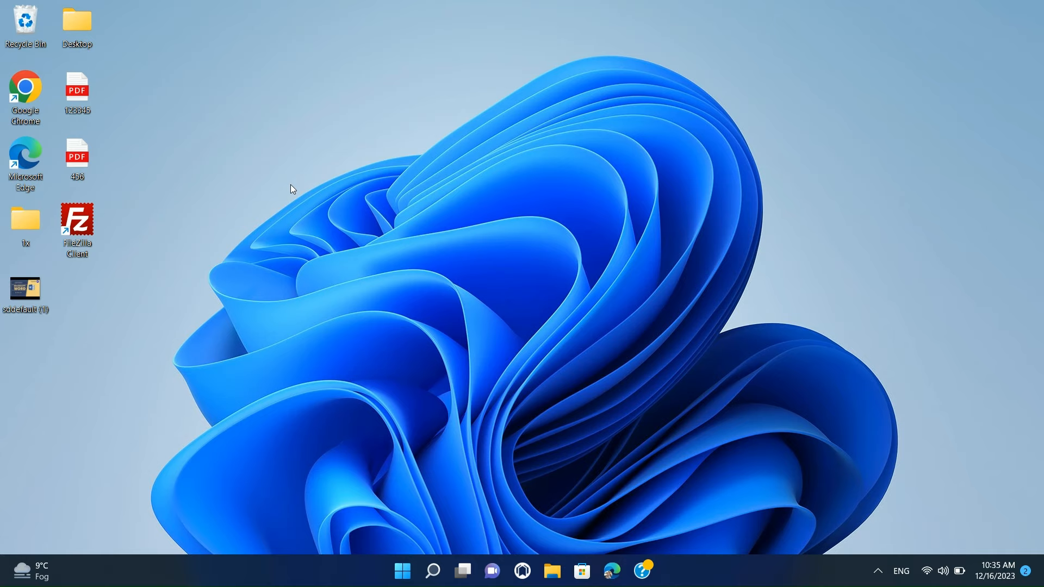
Open the recent Word document Letter2 and look through its contents
click(403, 571)
click(413, 393)
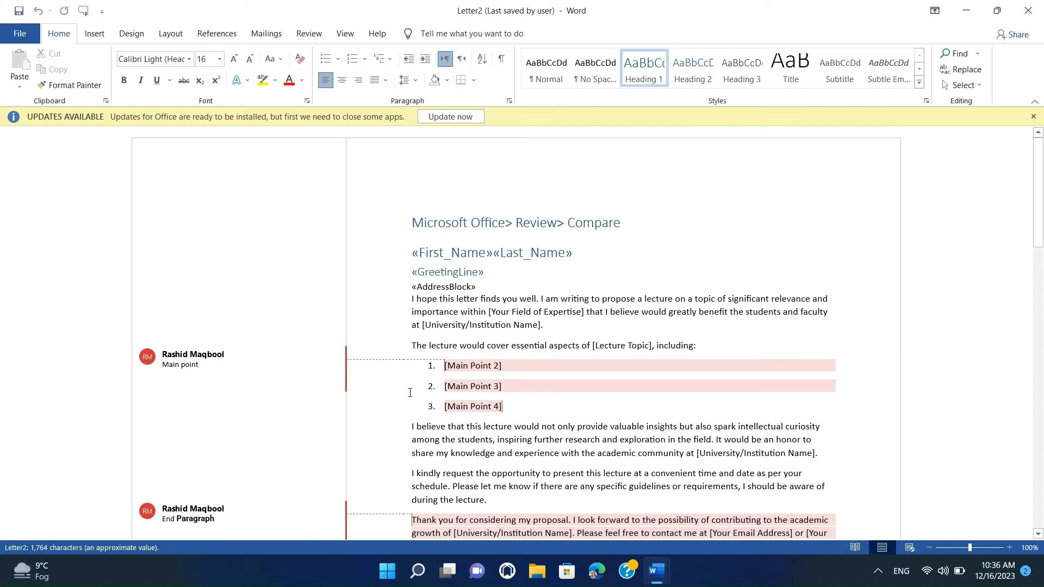
scroll(423, 408, down, 1)
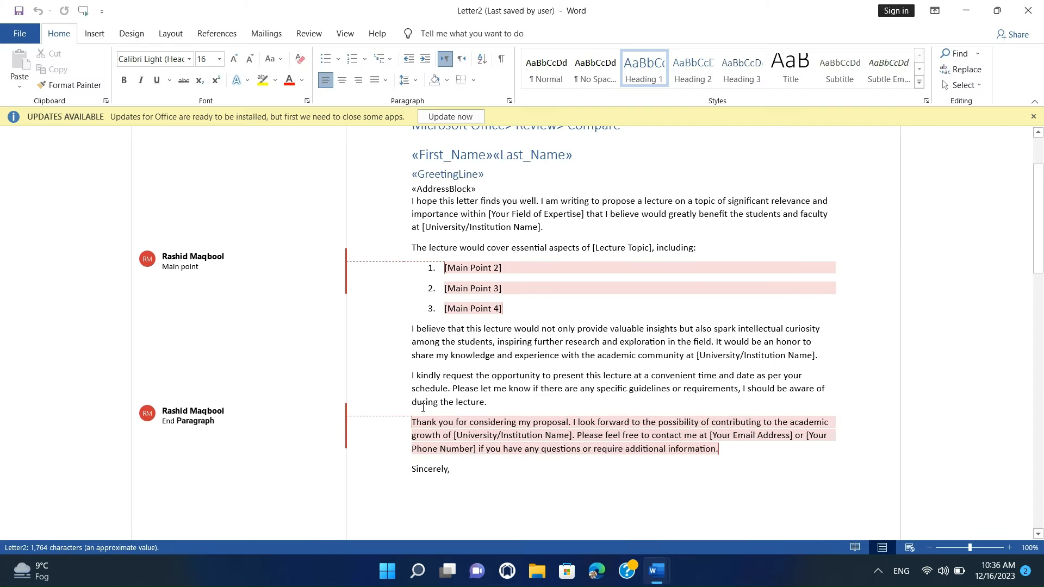
scroll(423, 408, up, 2)
Delete the paragraph beginning "I believe that this lecture would not only" and dismiss the update notice
triple_click(420, 403)
key(Delete)
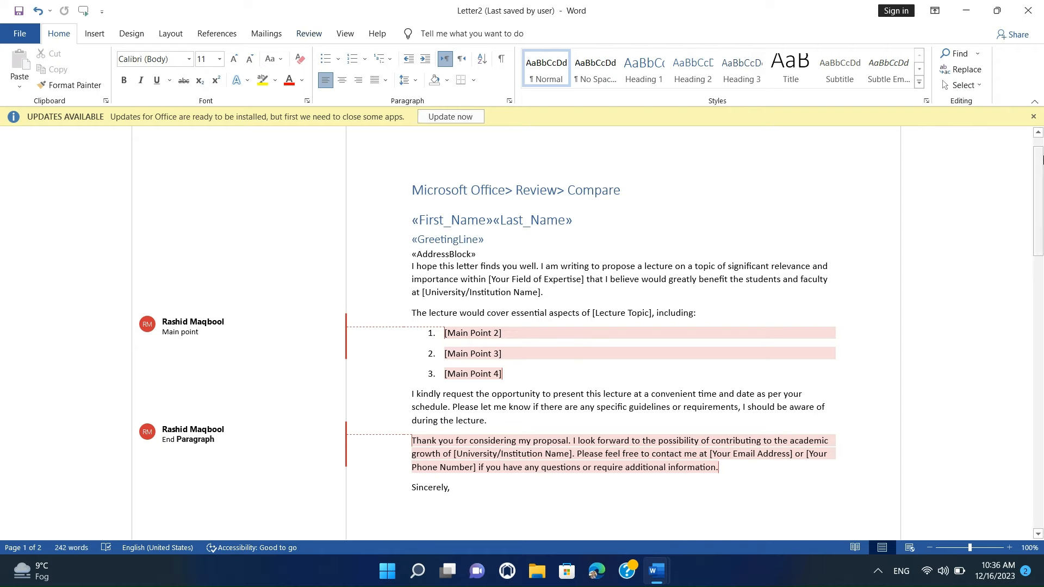
click(1032, 118)
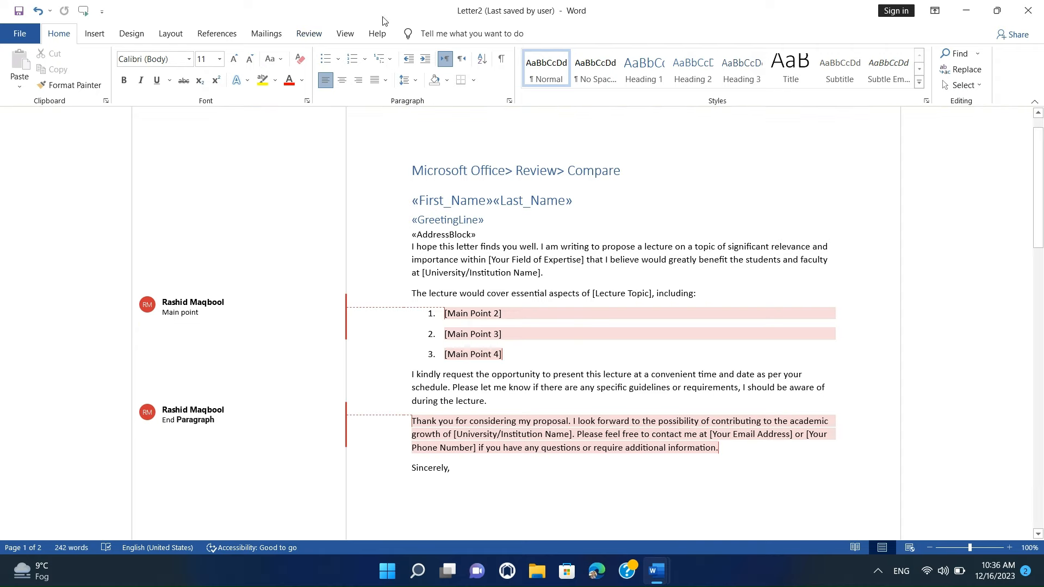
Start comparing two versions of a document, closing the Windows Security notification
click(316, 34)
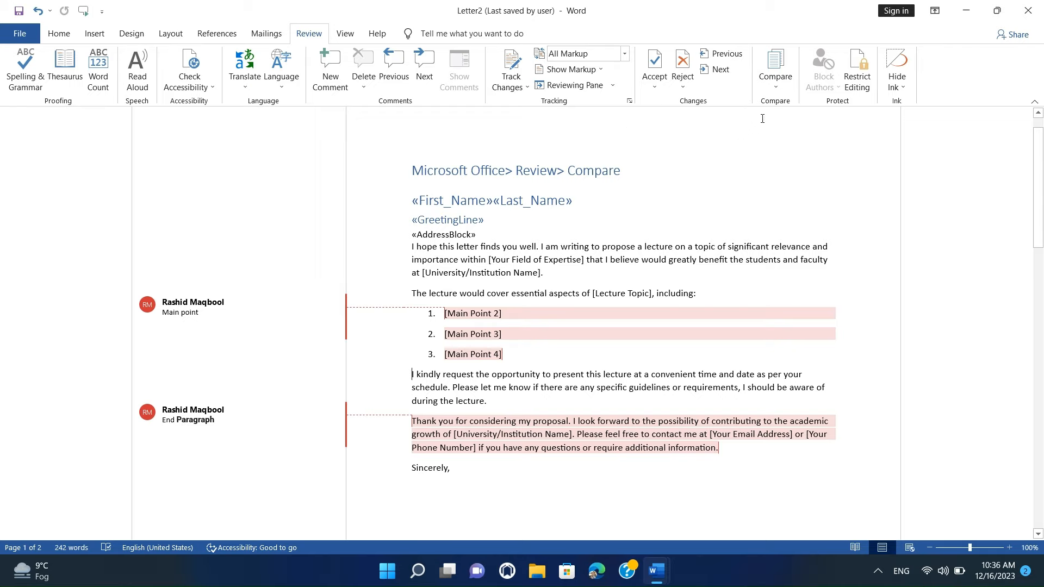
click(772, 86)
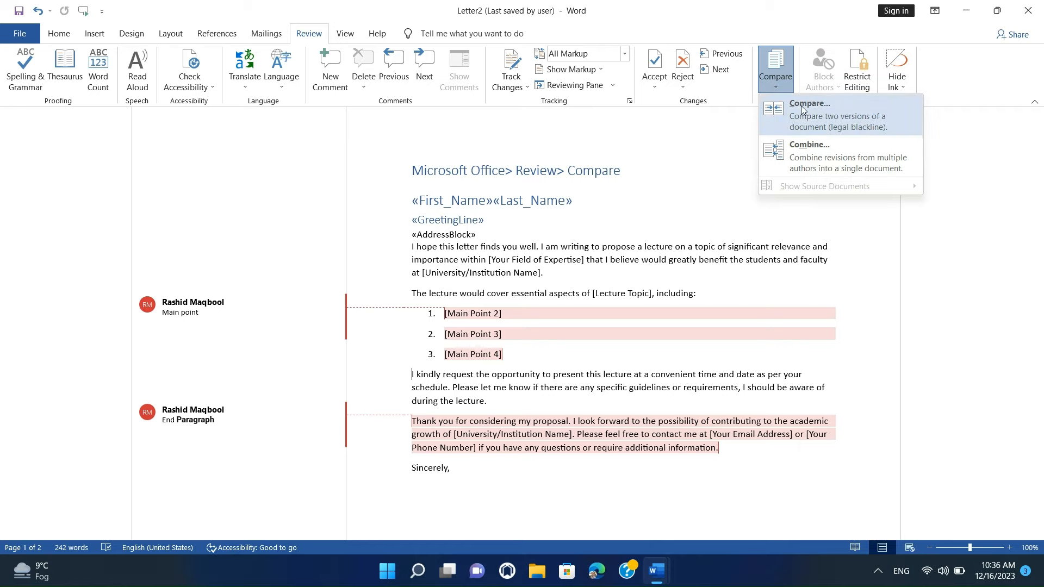
click(1015, 417)
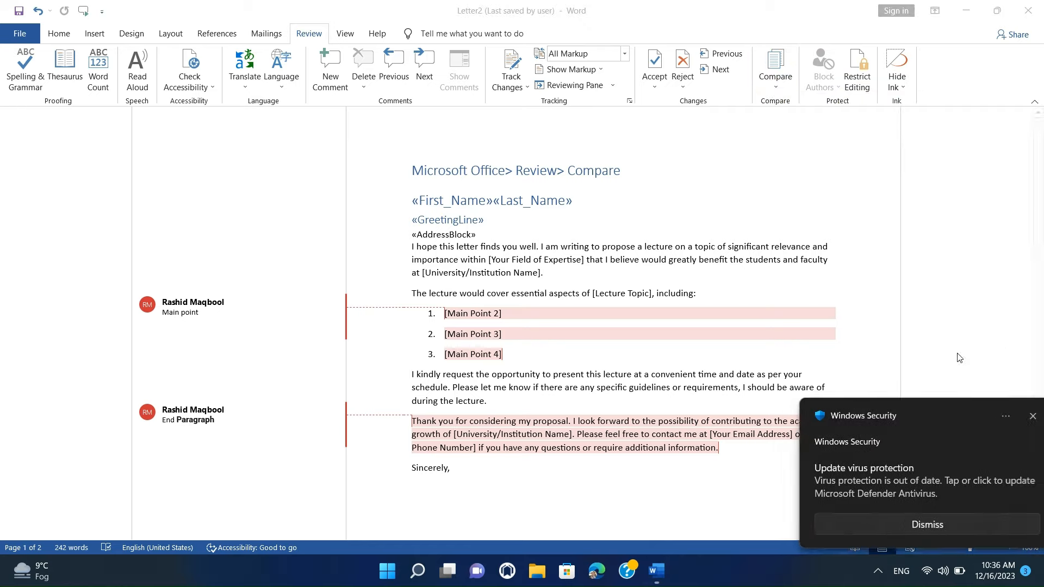
click(785, 94)
click(795, 107)
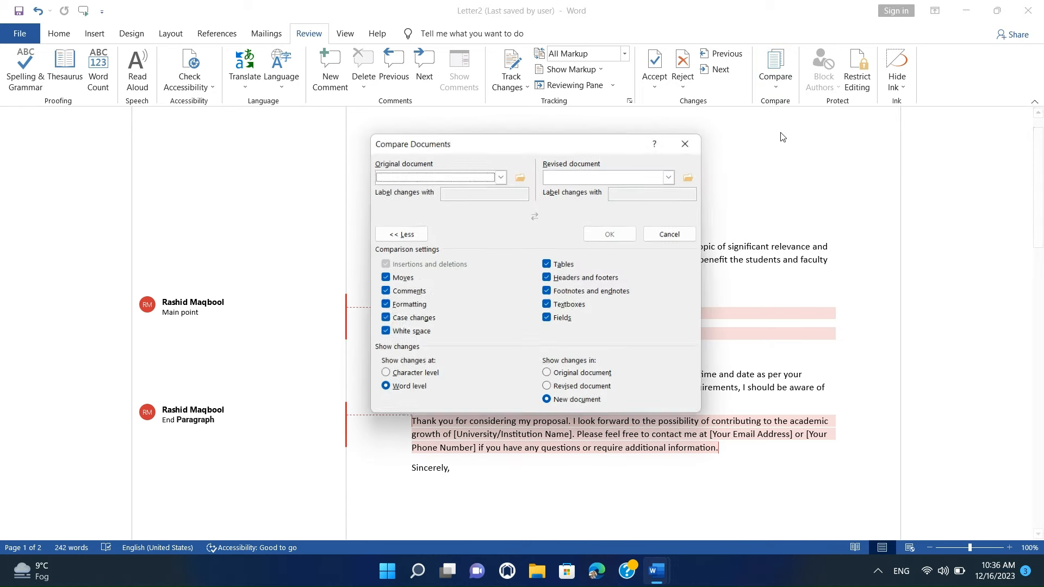
Try to set Letter.docx as the original document for the comparison
click(501, 177)
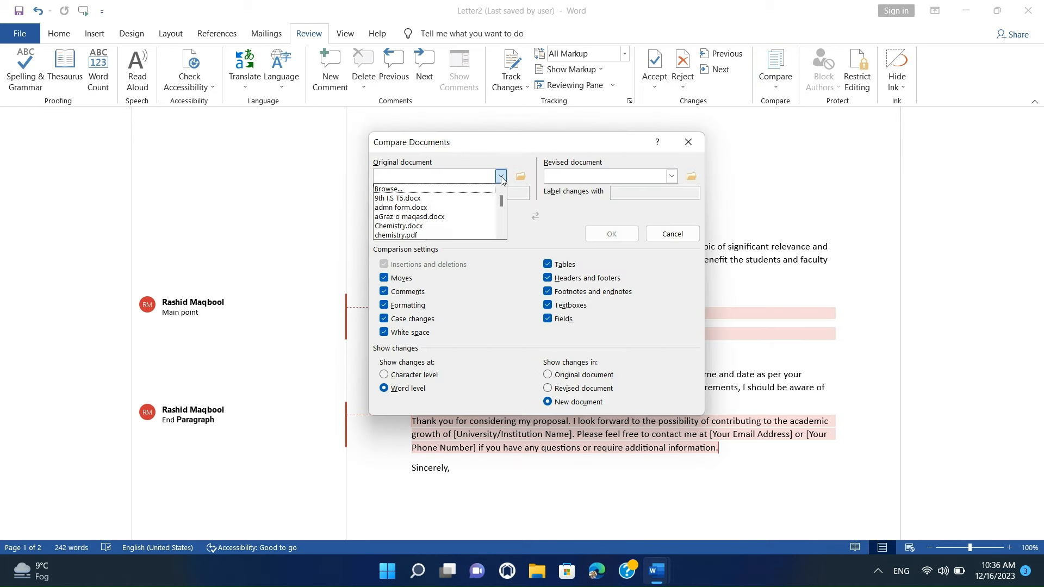
mouse_move(501, 201)
mouse_down()
mouse_move(501, 218)
mouse_move(501, 209)
mouse_up()
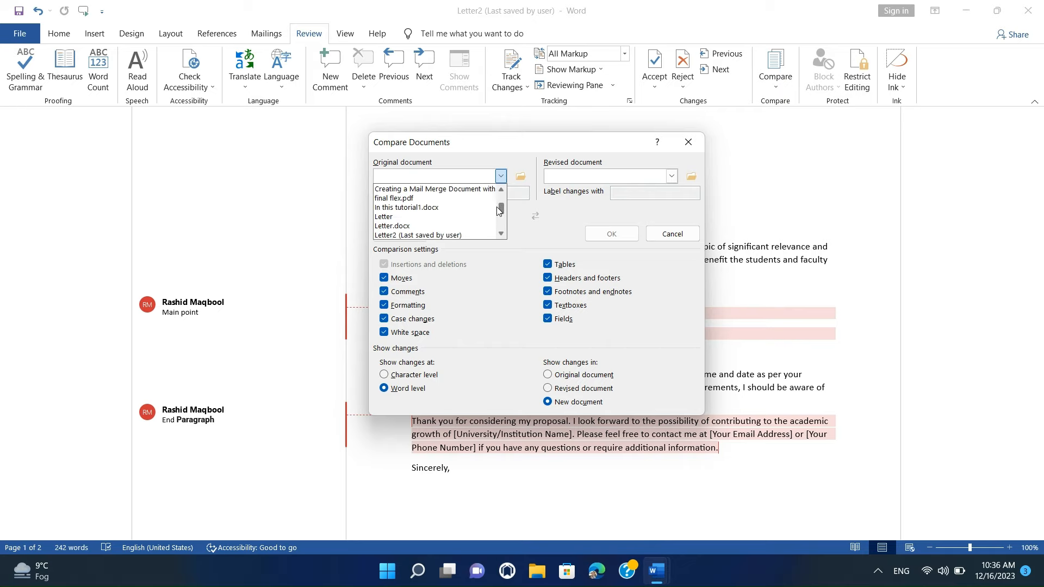
click(455, 226)
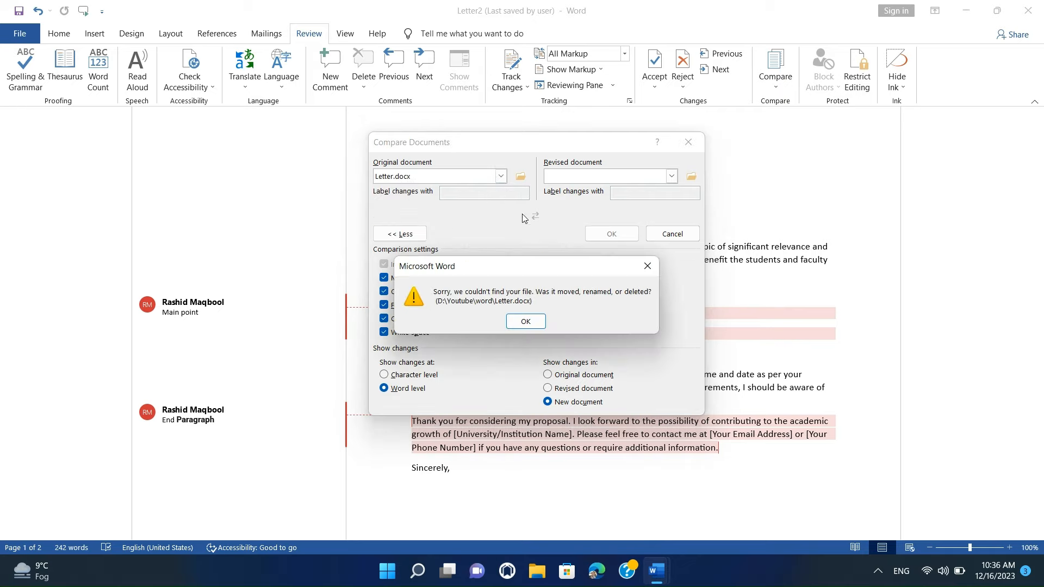
click(522, 320)
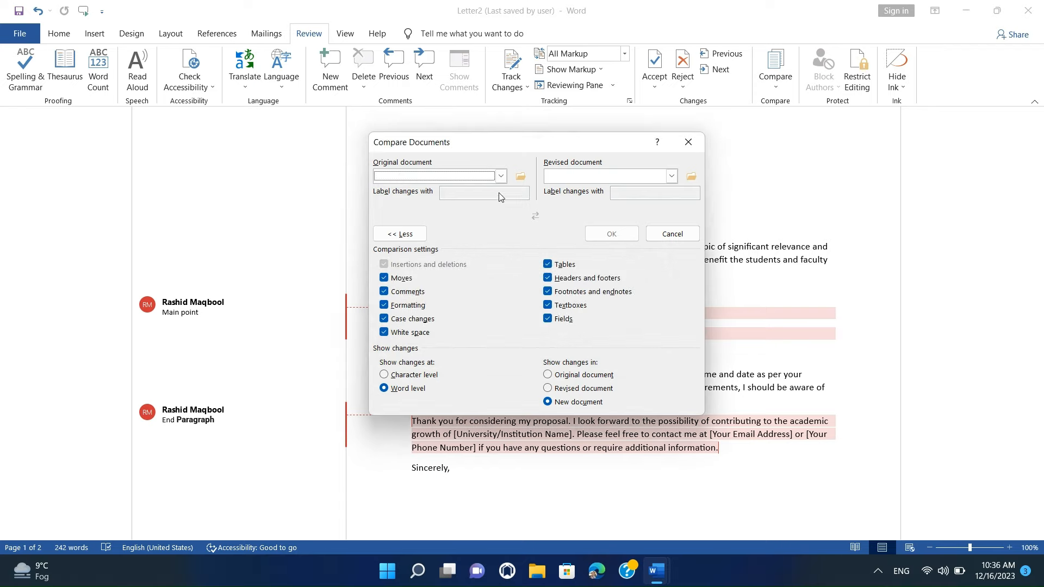
Set Letter as the original document and Letter2 as the revised document, and run the comparison
click(501, 176)
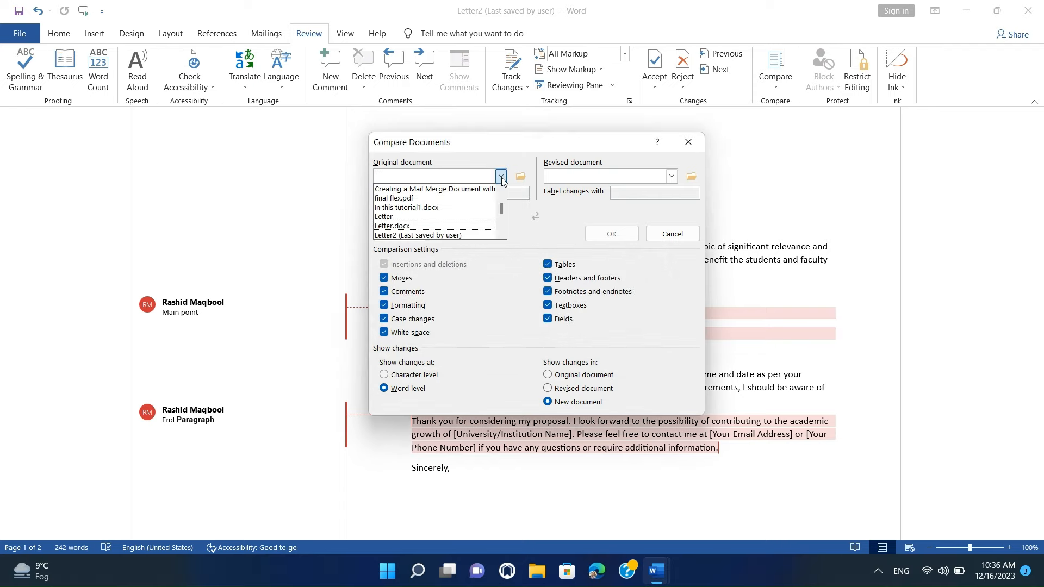
click(467, 217)
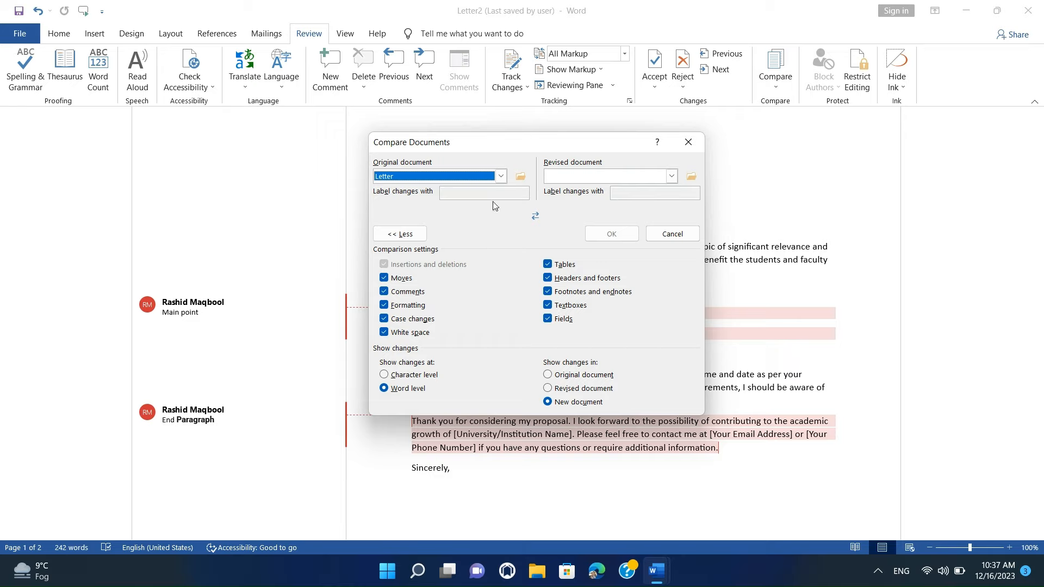
click(672, 177)
scroll(609, 215, down, 2)
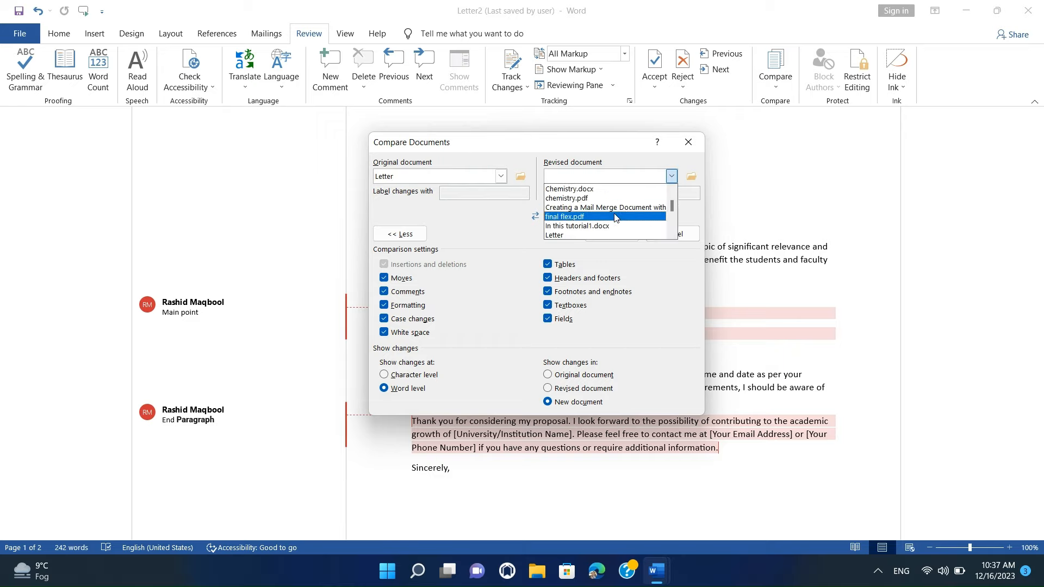
scroll(616, 218, down, 1)
click(599, 235)
click(620, 234)
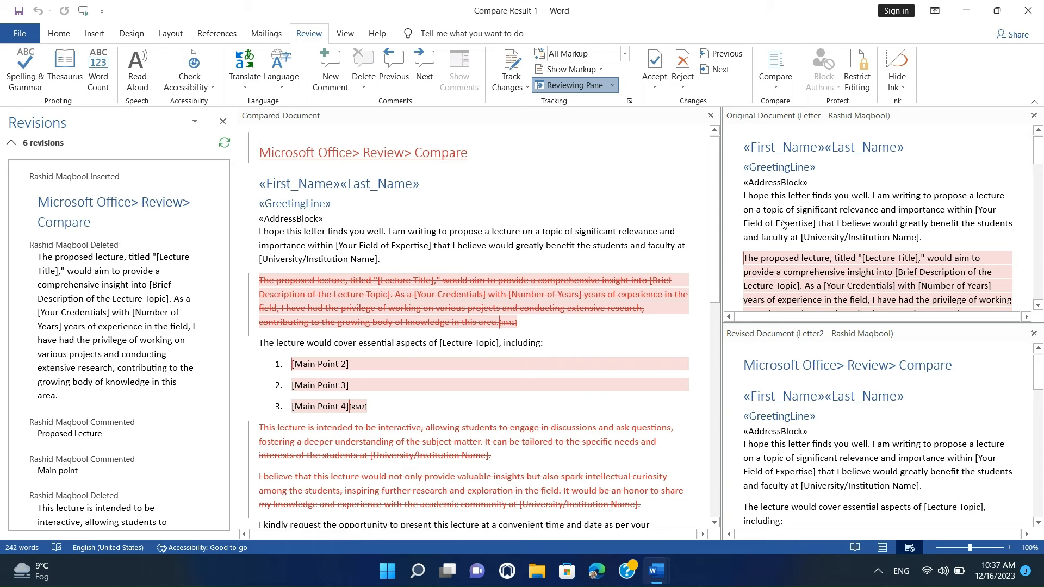
In the compared document, reject the deletion of the paragraph beginning "The proposed lecture" and its attached comment
click(458, 290)
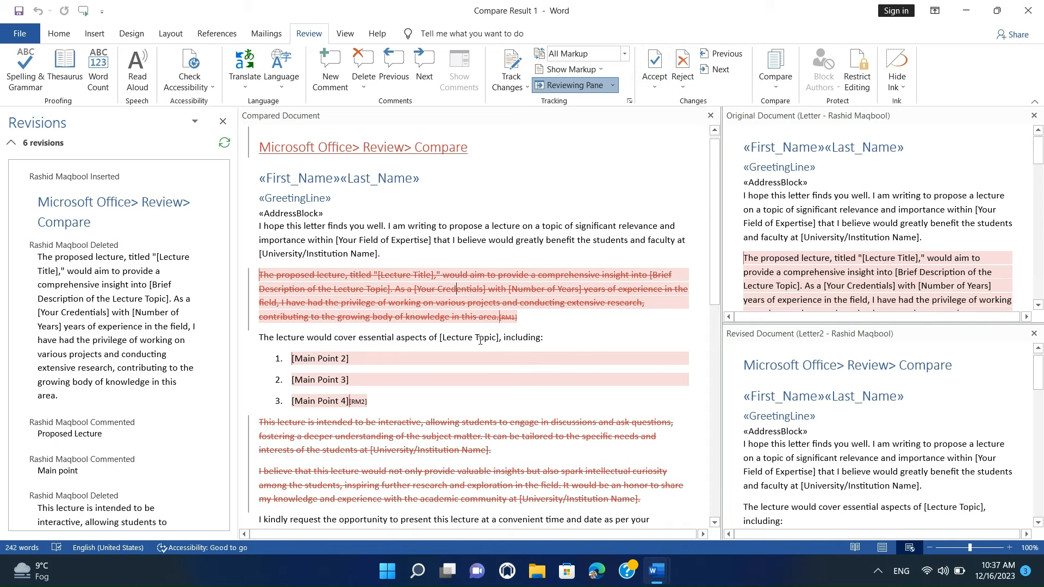
click(683, 64)
click(683, 64)
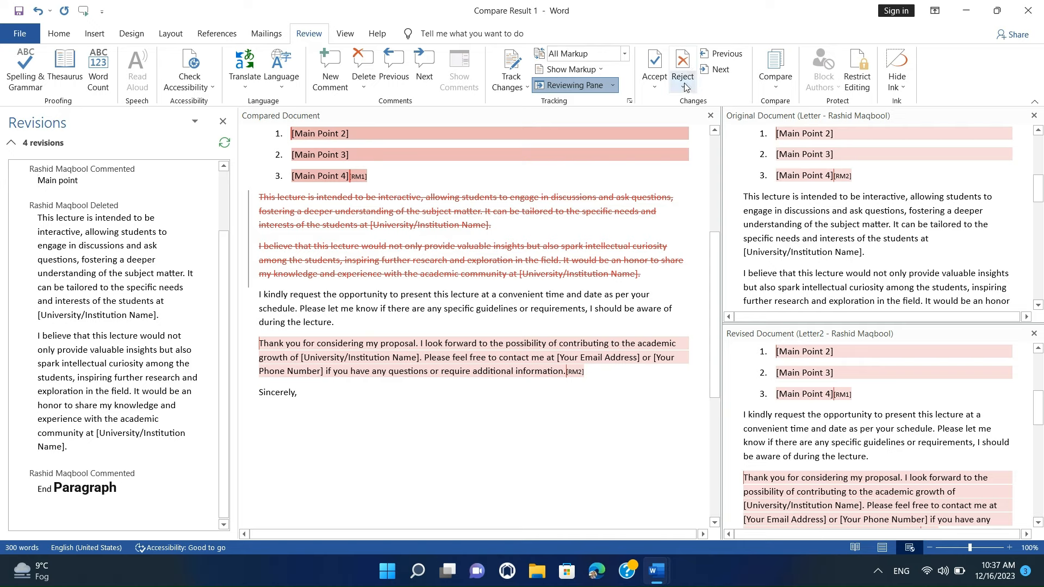
click(684, 85)
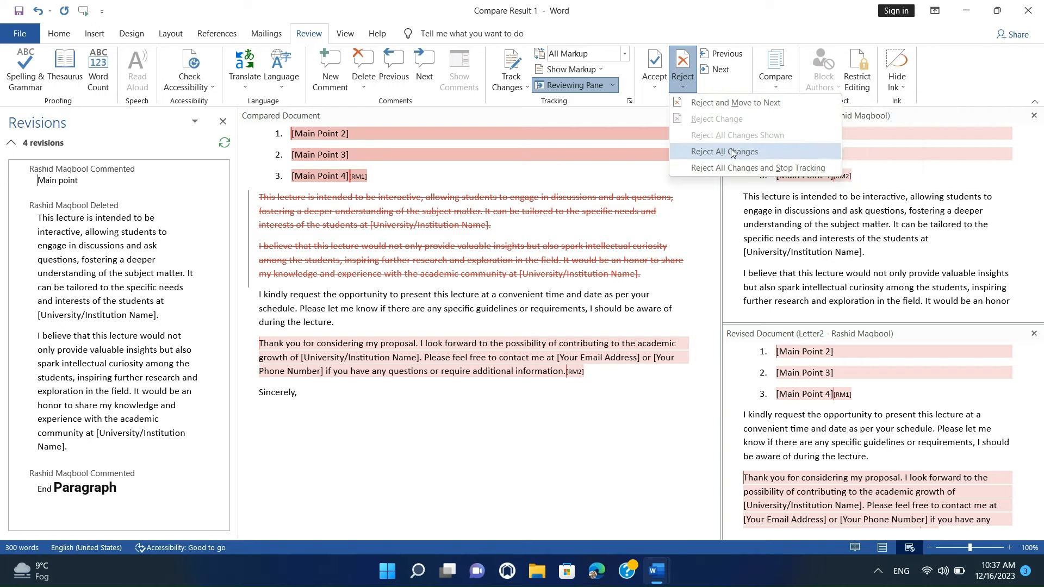
scroll(597, 186, up, 5)
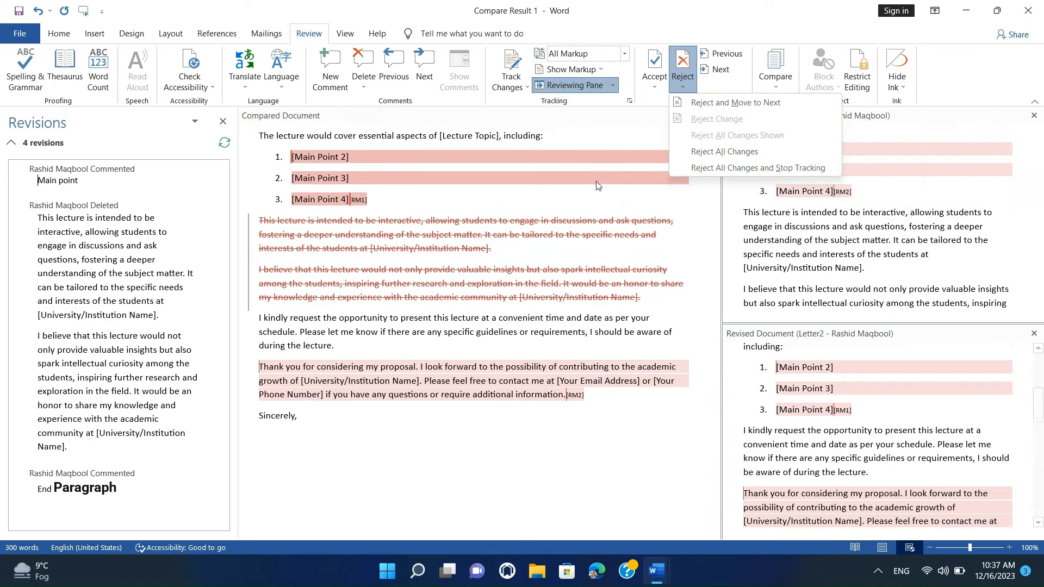
scroll(597, 186, up, 1)
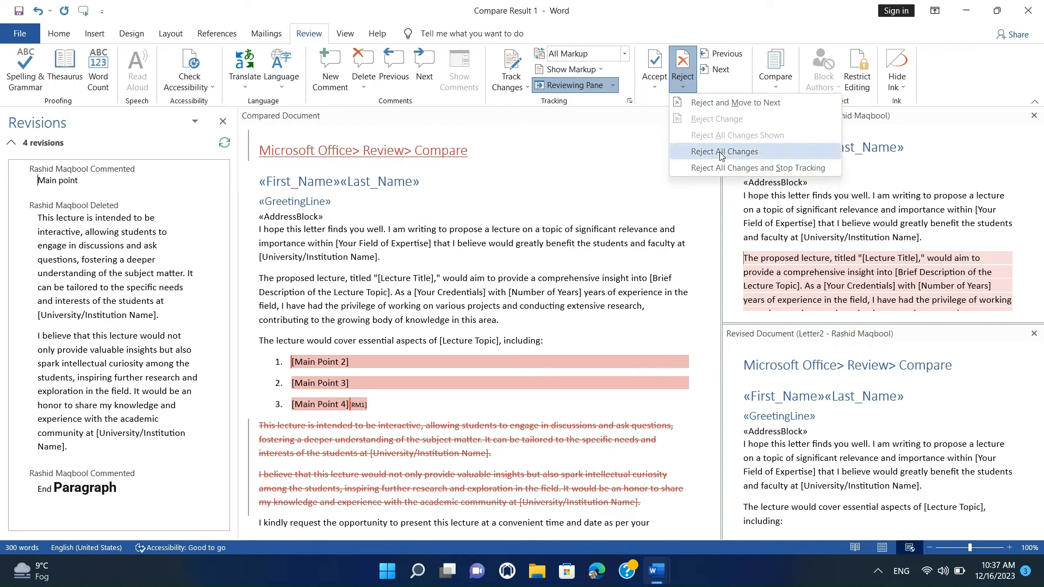
click(382, 196)
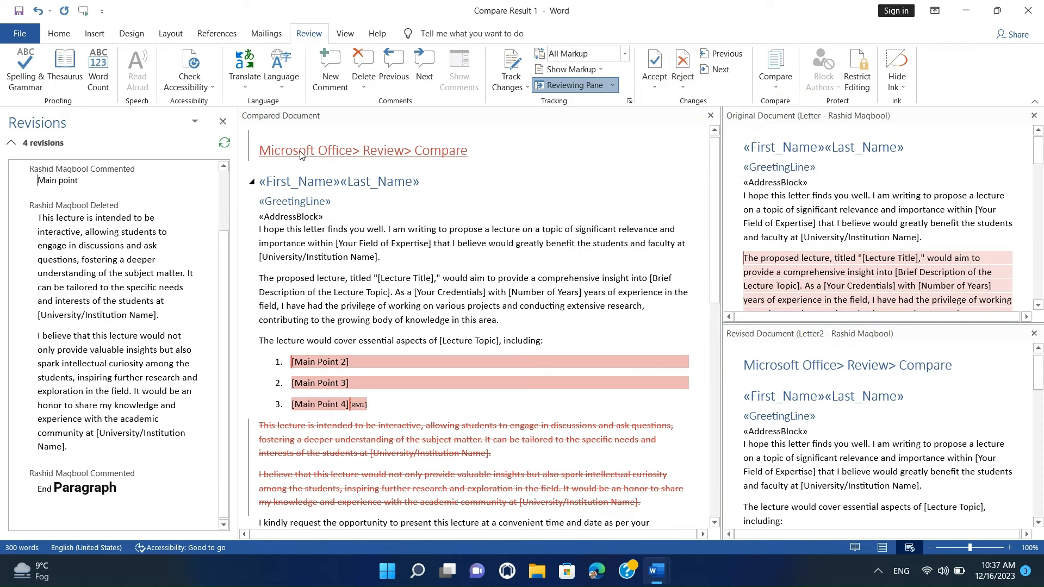
Save the compared document in the compare folder under the name New Doc
click(20, 11)
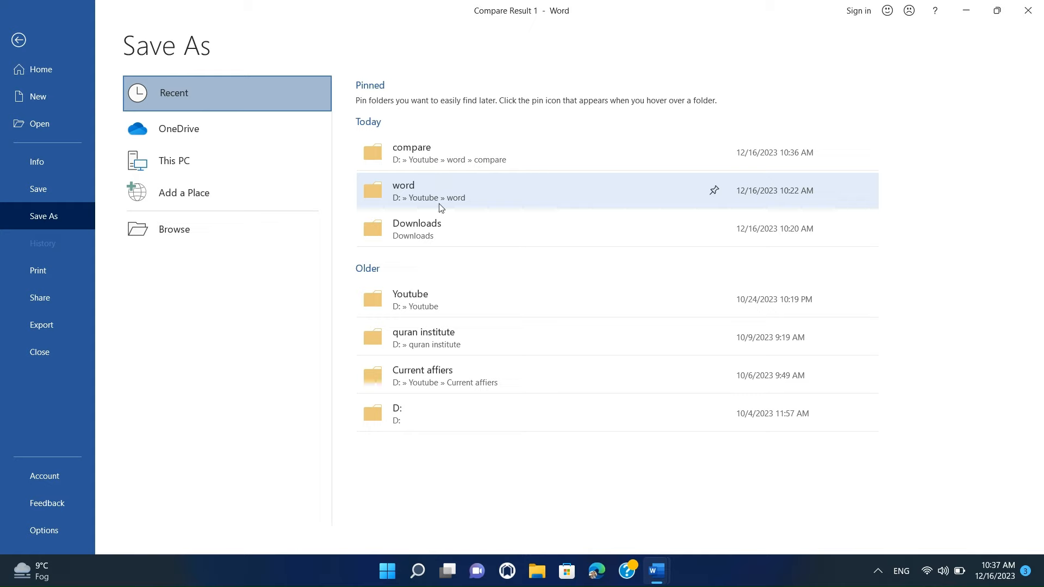
click(442, 169)
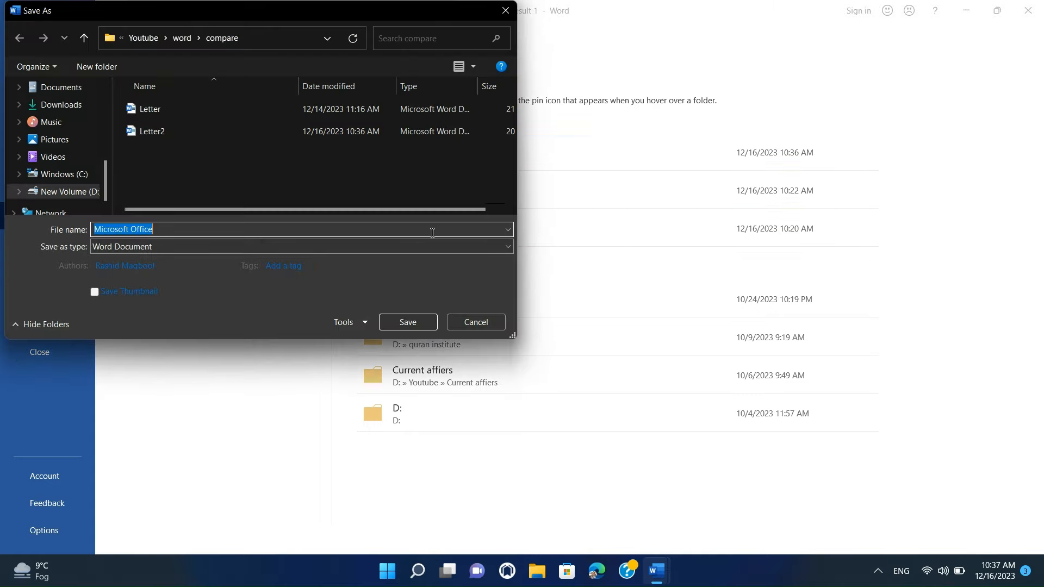
click(221, 229)
drag(221, 228, 15, 244)
text(New)
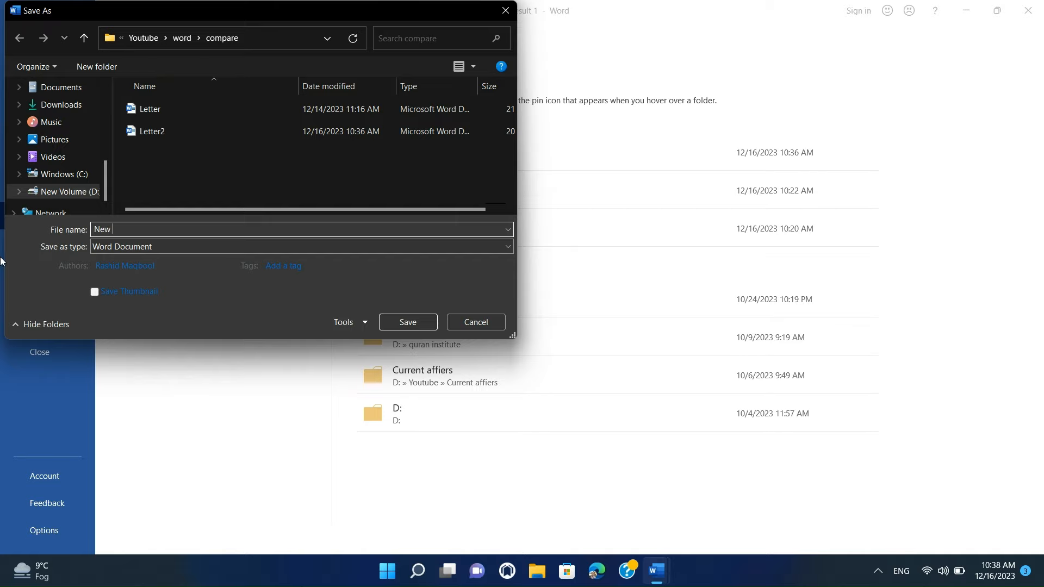
text( Doc)
key(Return)
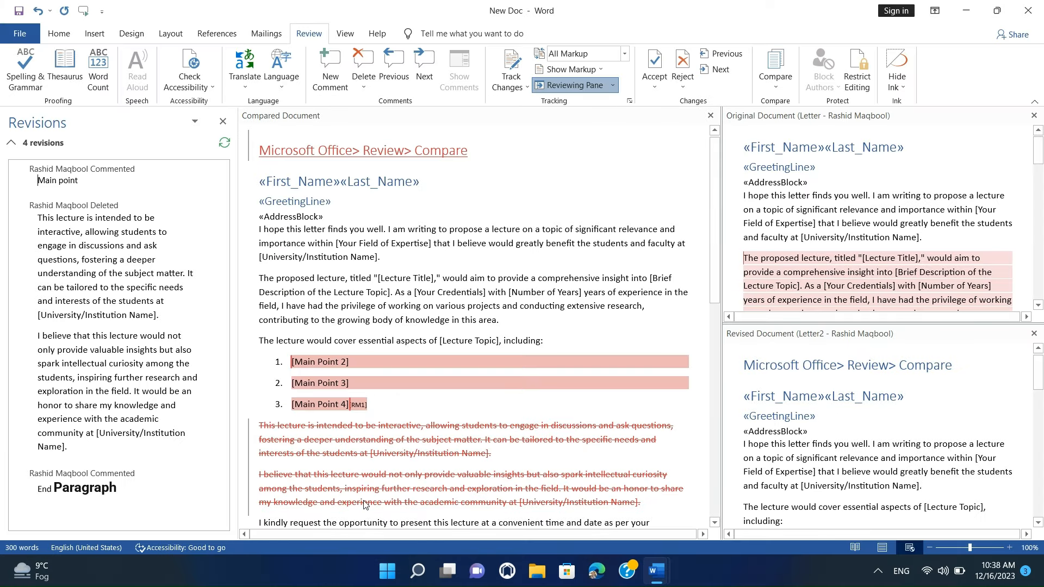
mouse_move(365, 505)
scroll(536, 260, down, 3)
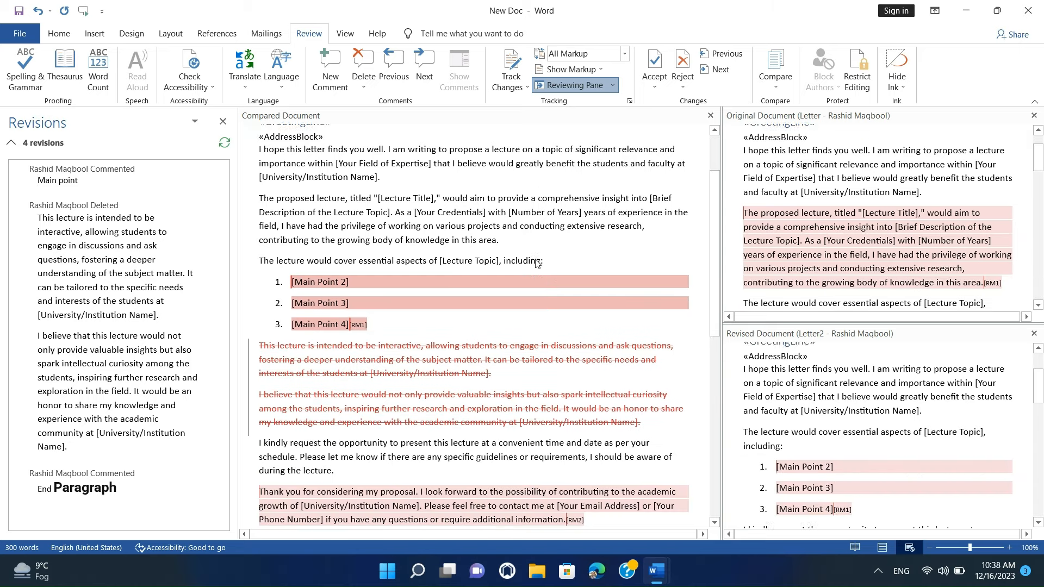
scroll(536, 263, down, 5)
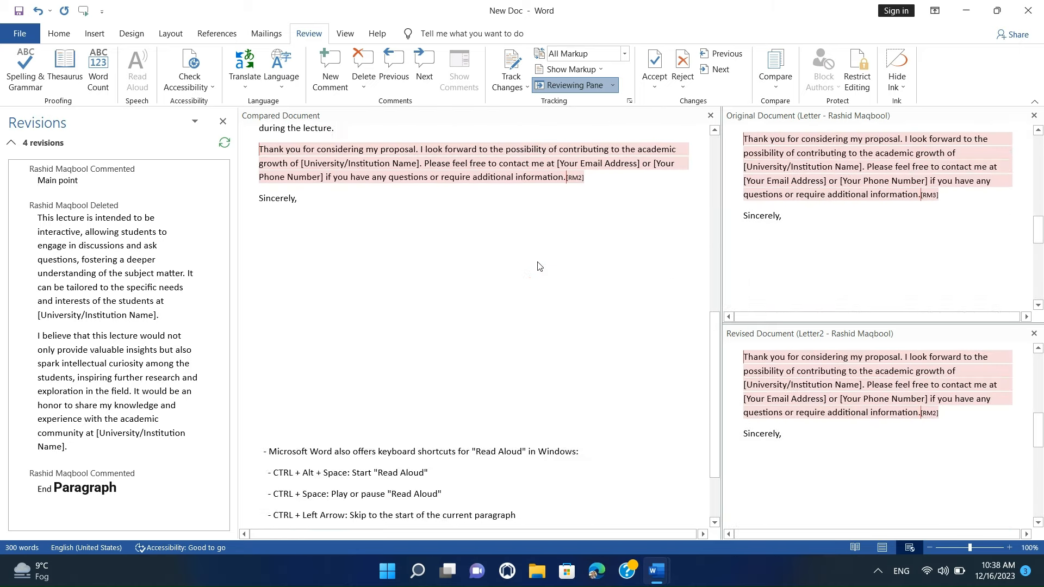
scroll(540, 266, up, 8)
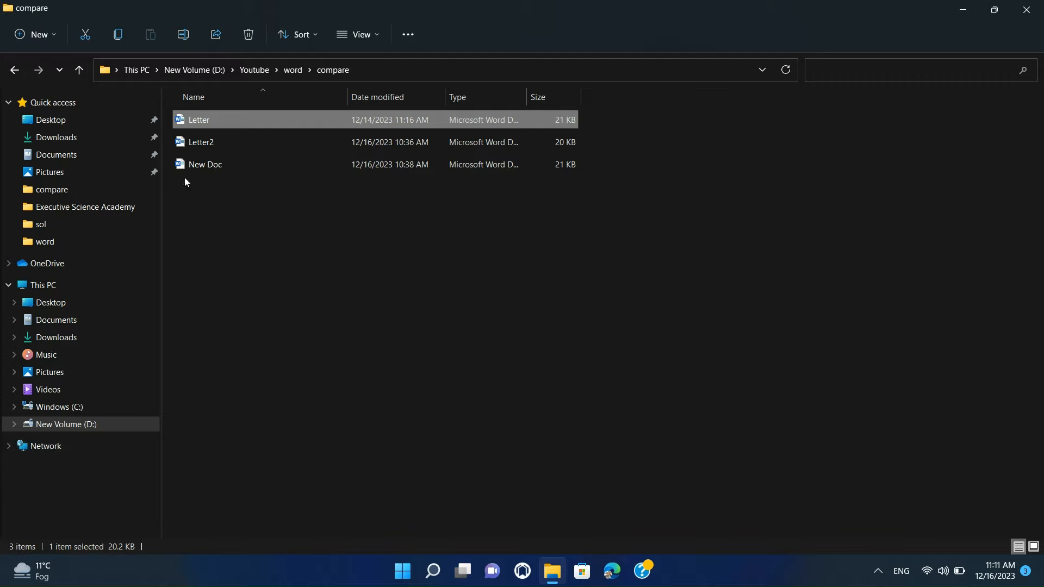
Open the Letter document from the compare folder and bring up the review commands
double_click(214, 121)
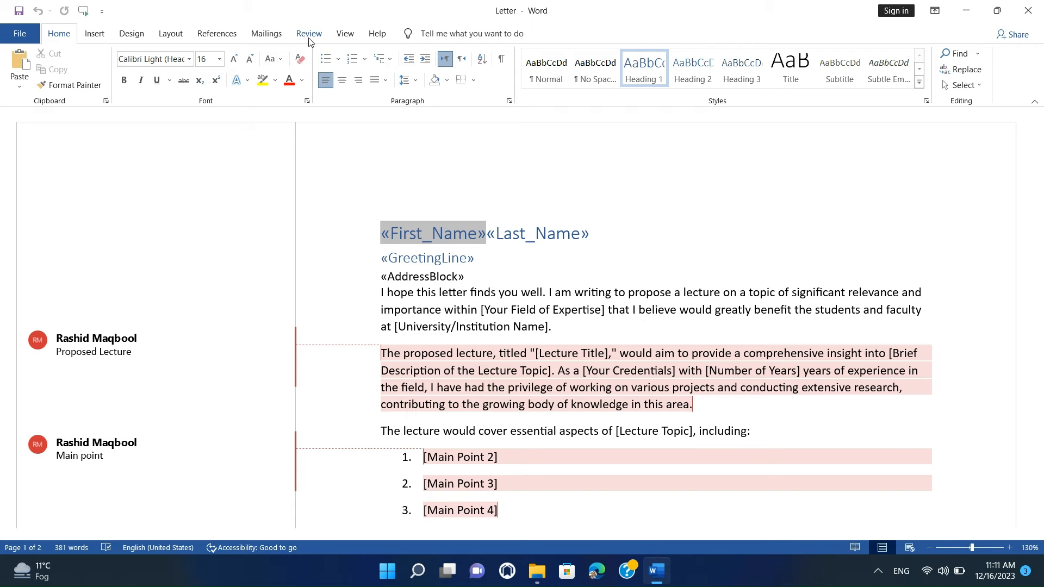
click(308, 35)
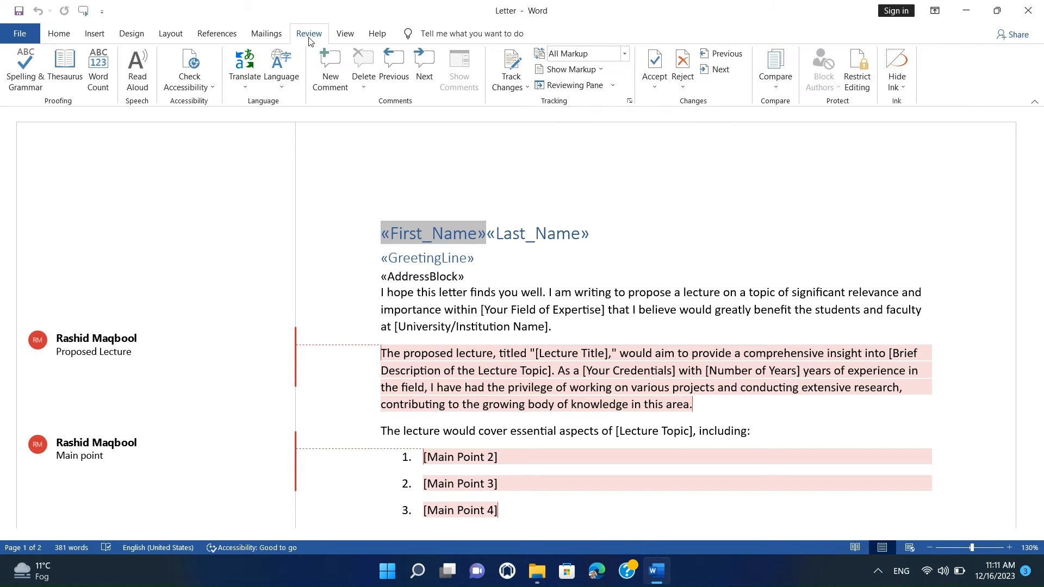